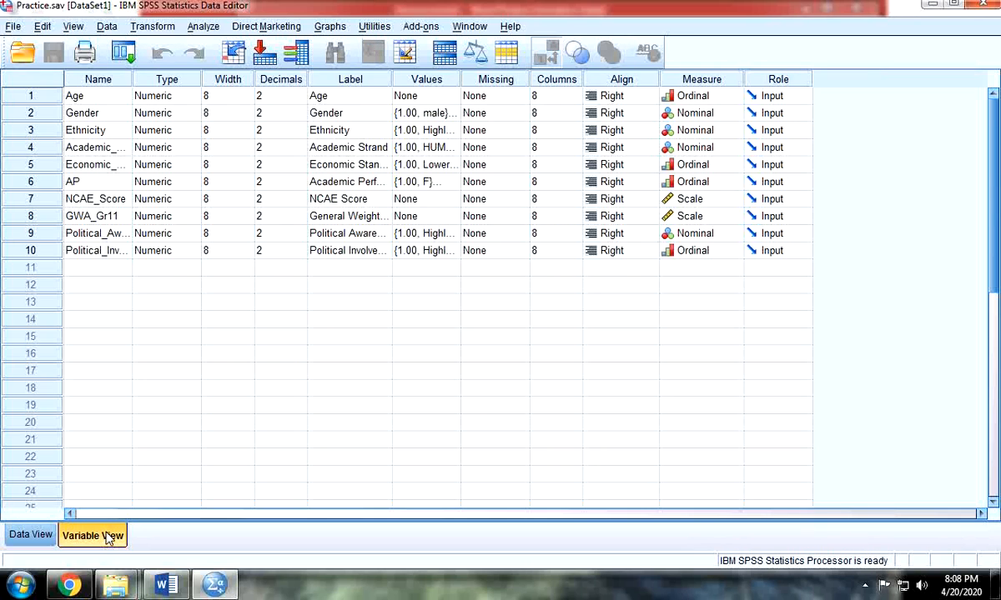
Step: Review the variable definitions and the recorded cases, including Gender, Political_Involvement and NCAE_Score
mouse_move(201, 588)
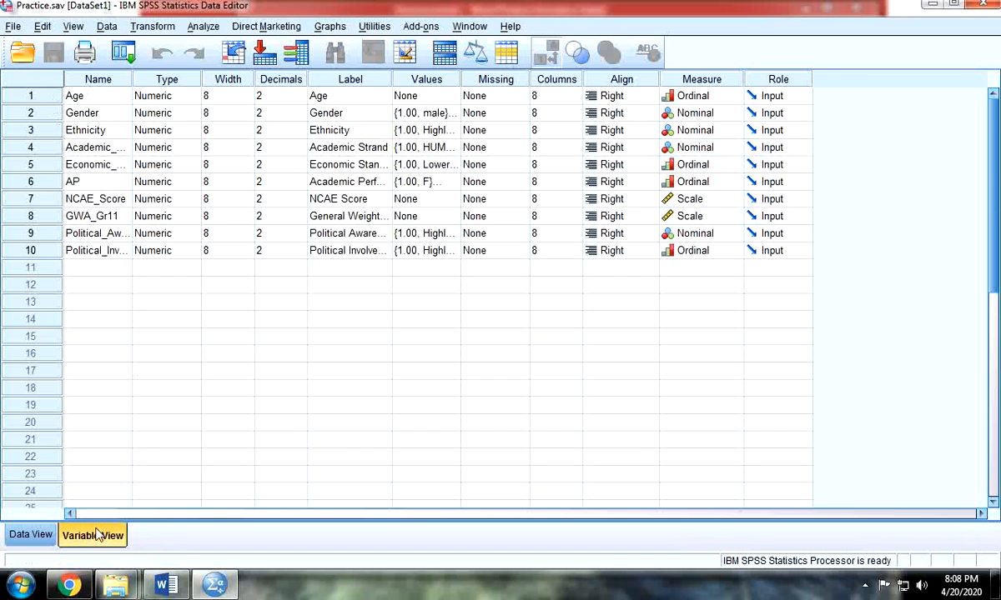
left_click(27, 535)
left_click(79, 535)
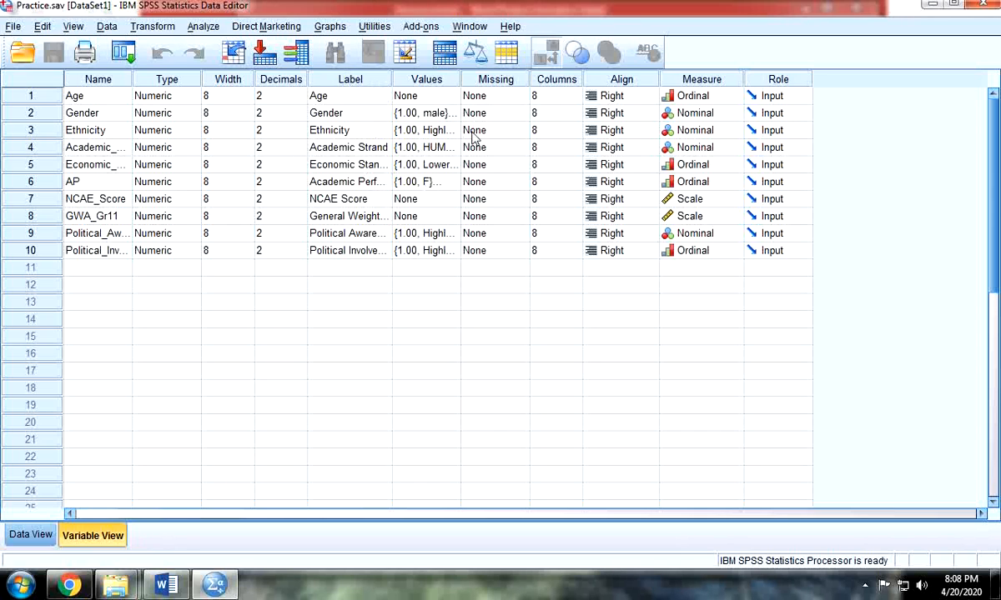
left_click(25, 535)
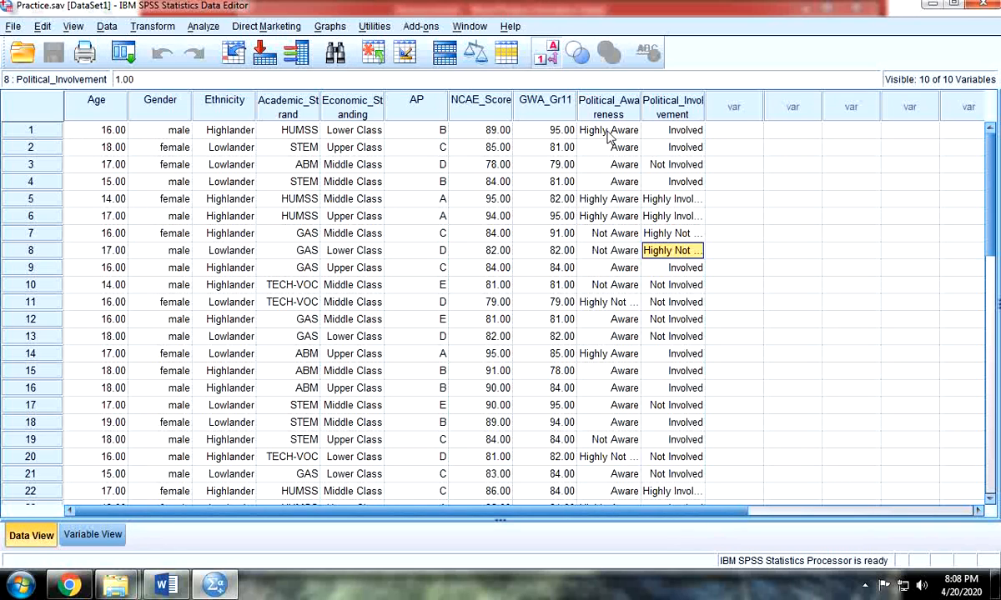
scroll(226, 162, "down", 3)
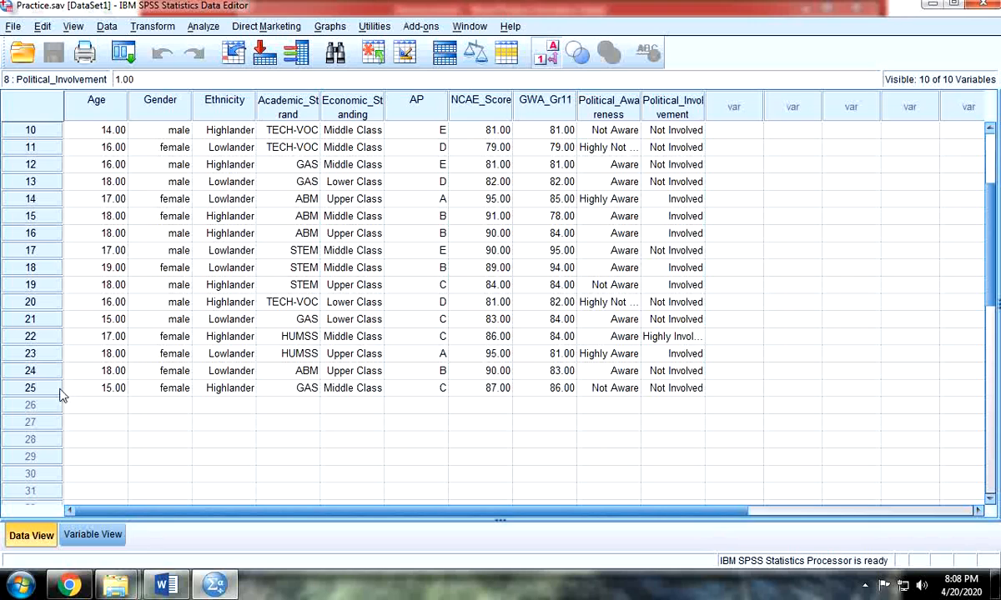
scroll(546, 367, "up", 3)
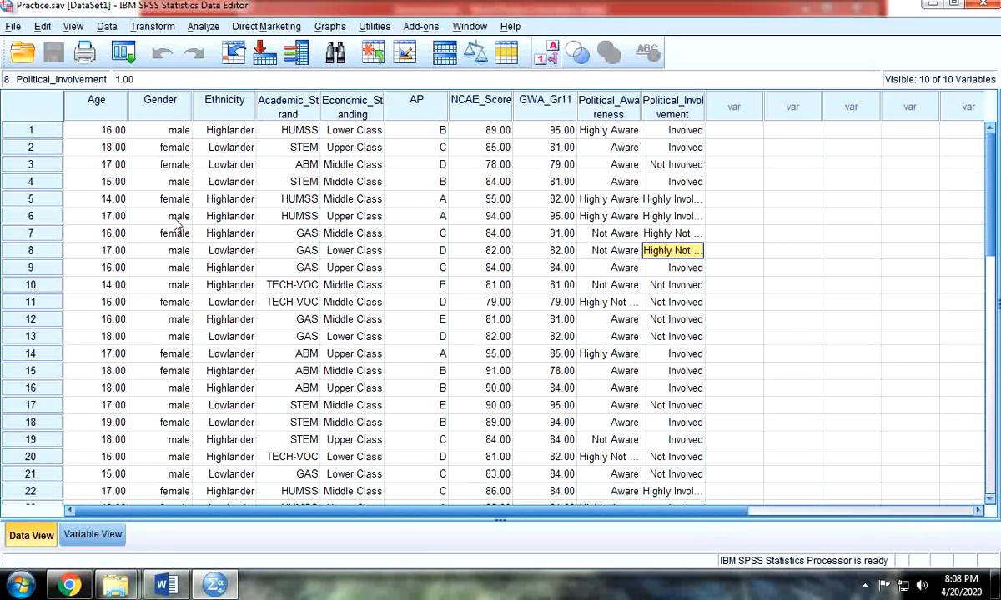
left_click(183, 183)
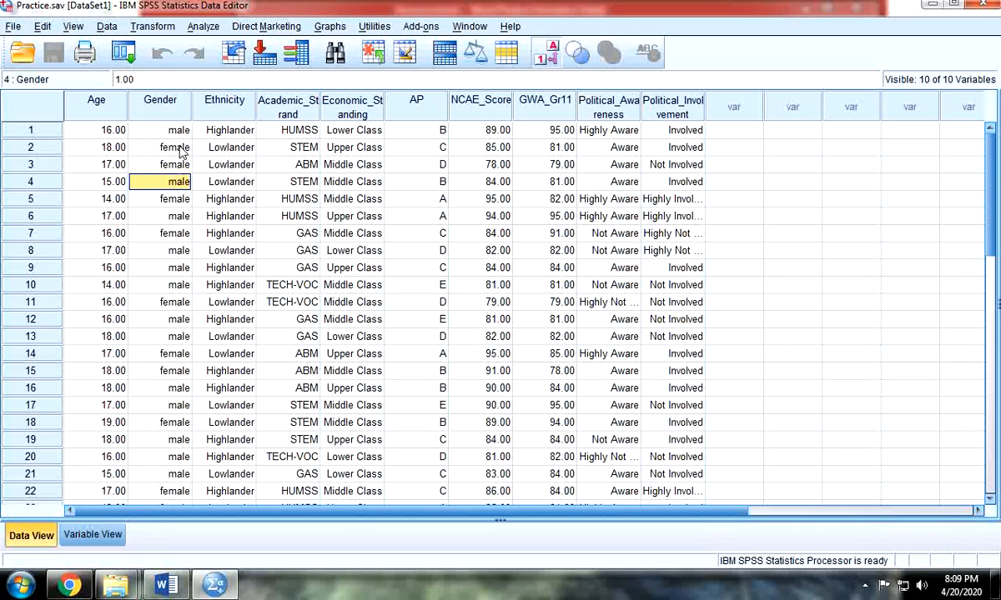
left_click(688, 125)
left_click(477, 134)
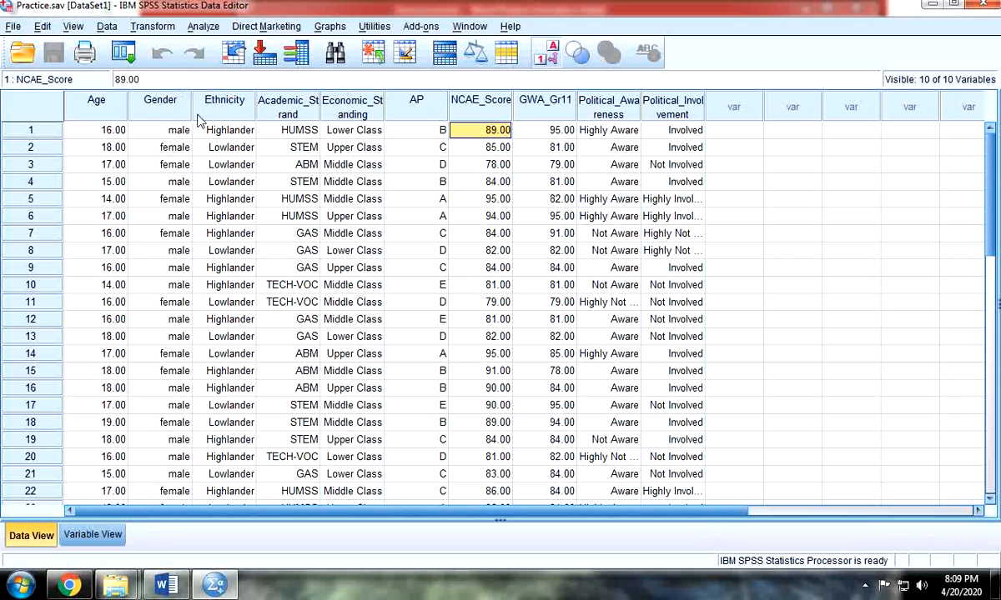
left_click(200, 26)
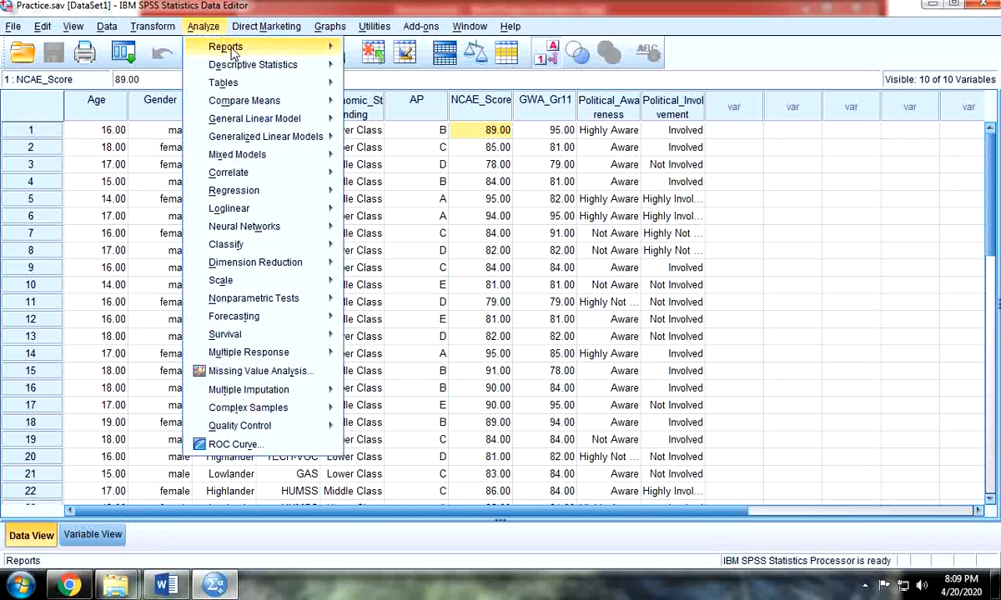
mouse_move(236, 67)
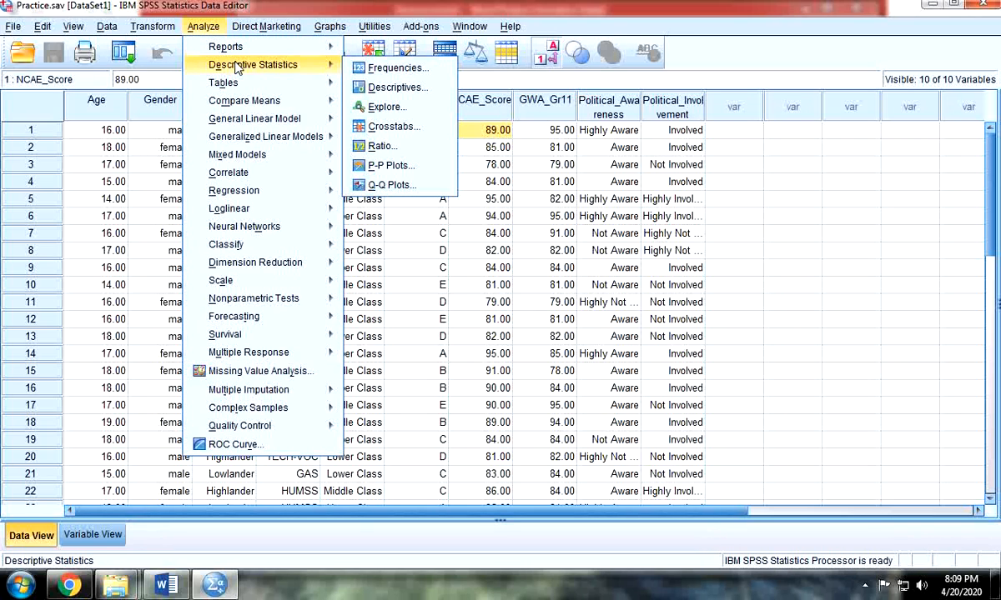
mouse_move(254, 119)
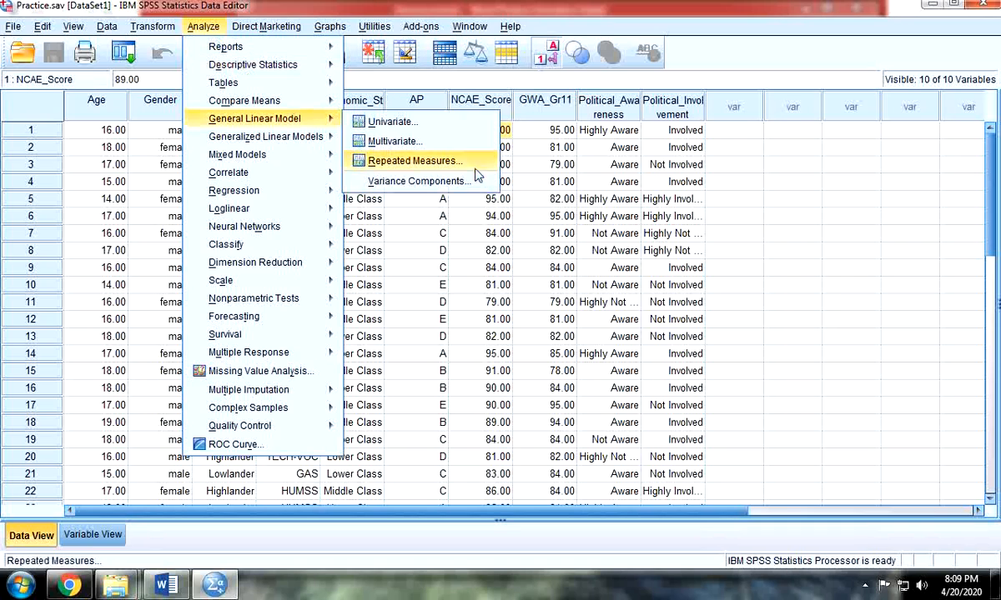
left_click(387, 270)
left_click(205, 25)
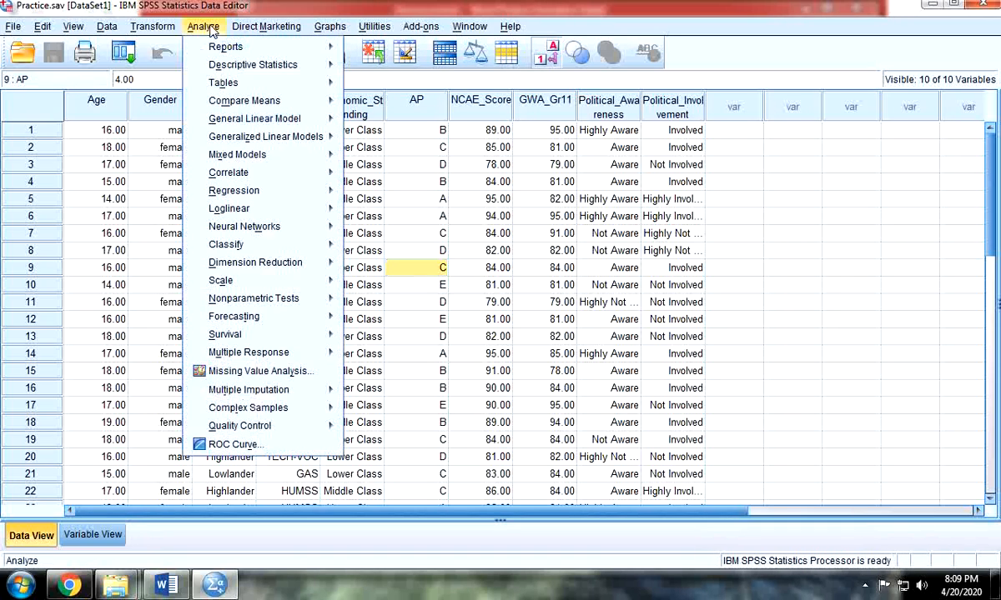
mouse_move(230, 101)
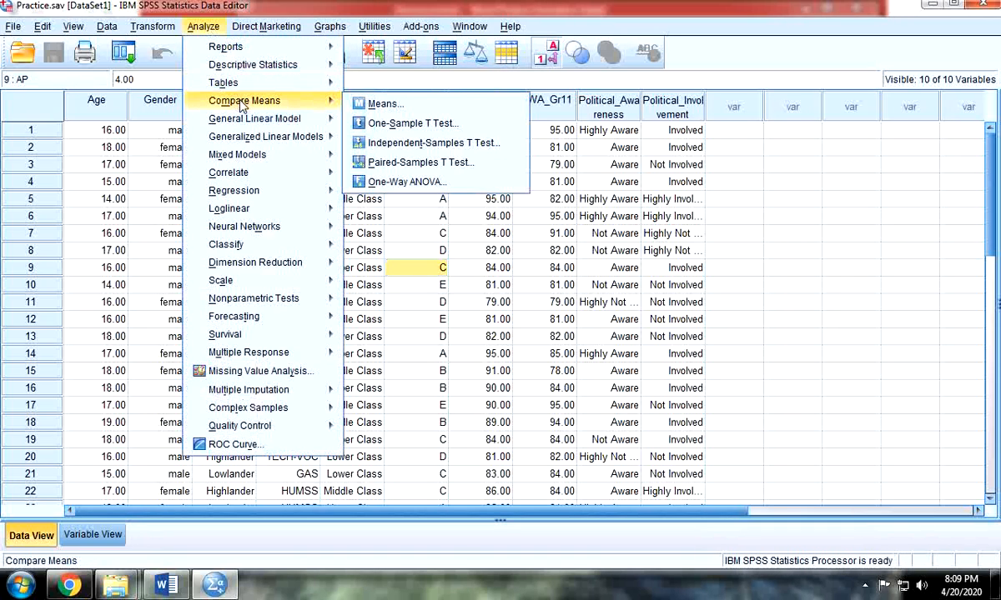
left_click(445, 144)
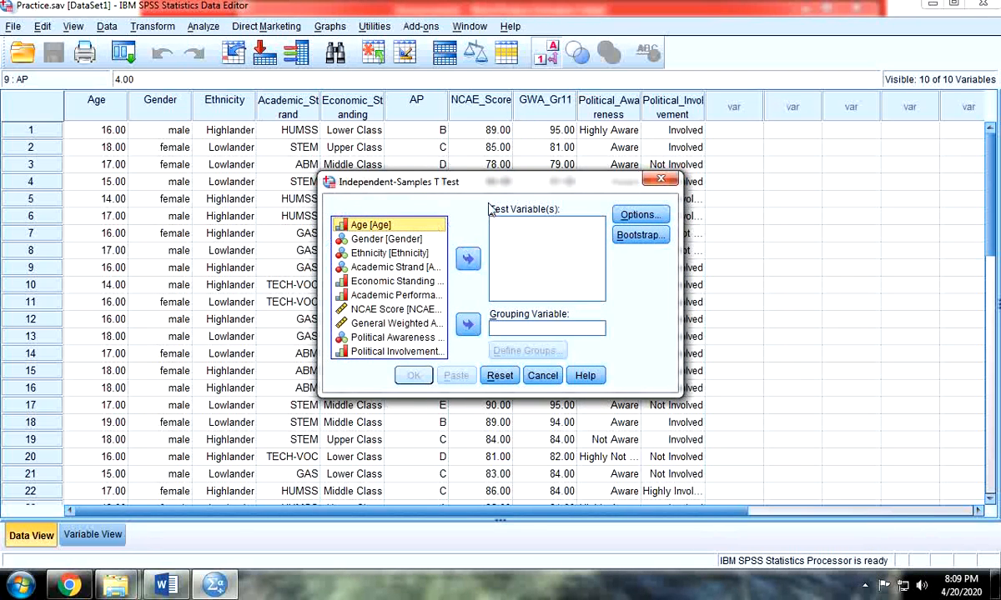
left_click(415, 241)
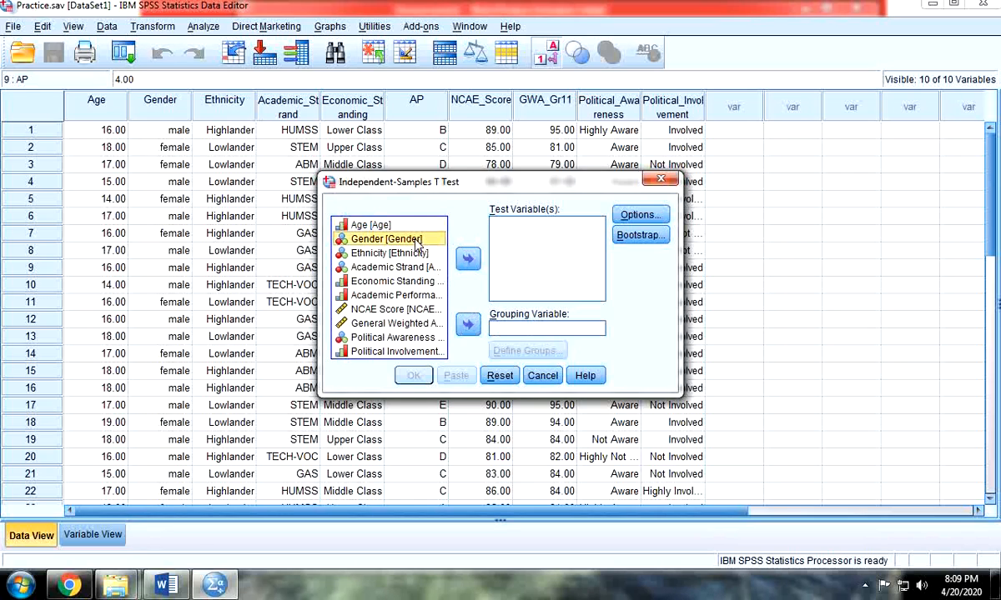
left_click(468, 324)
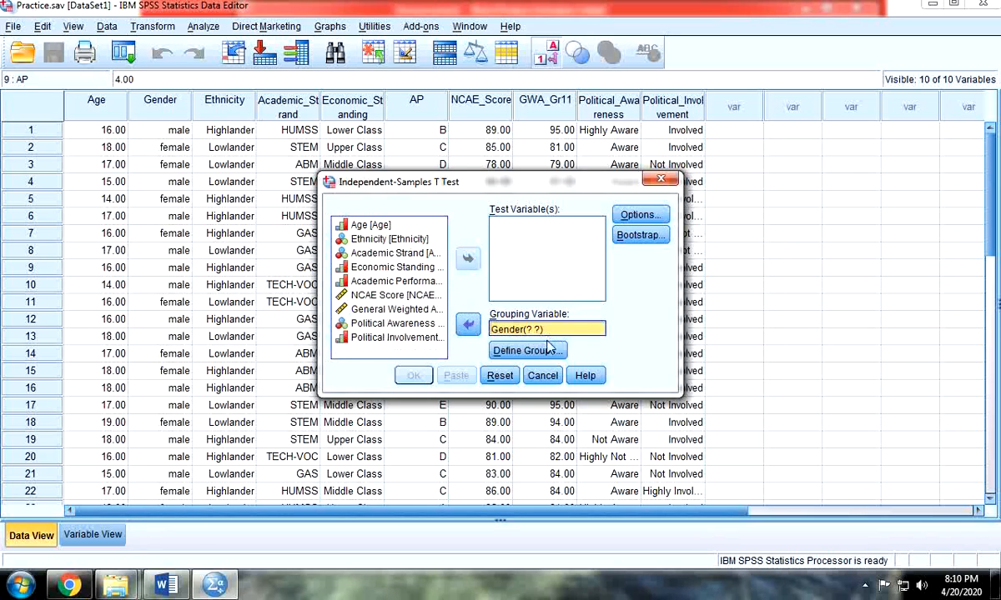
left_click(550, 349)
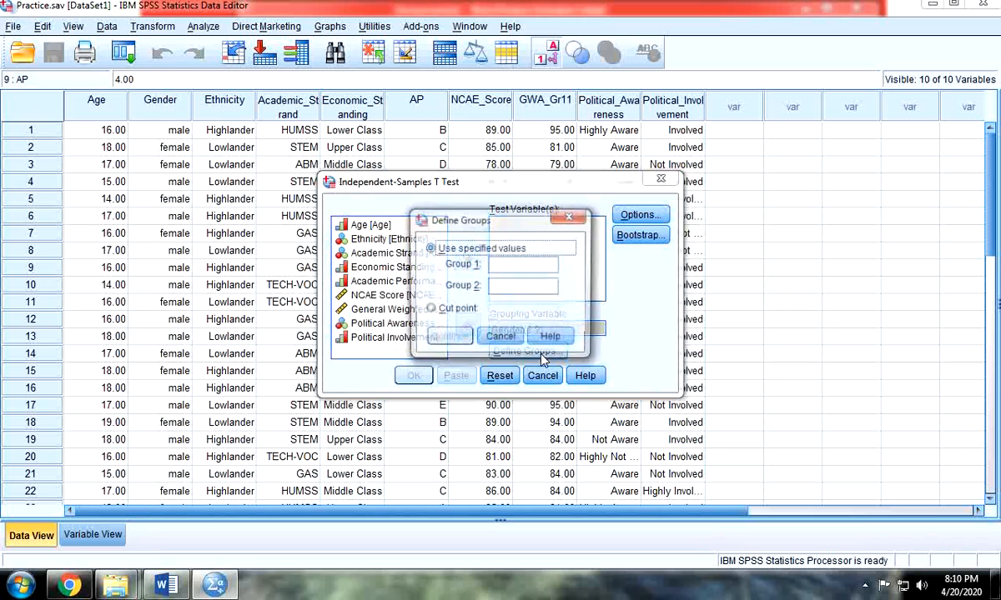
type("1")
left_click(517, 284)
type("2")
left_click(448, 337)
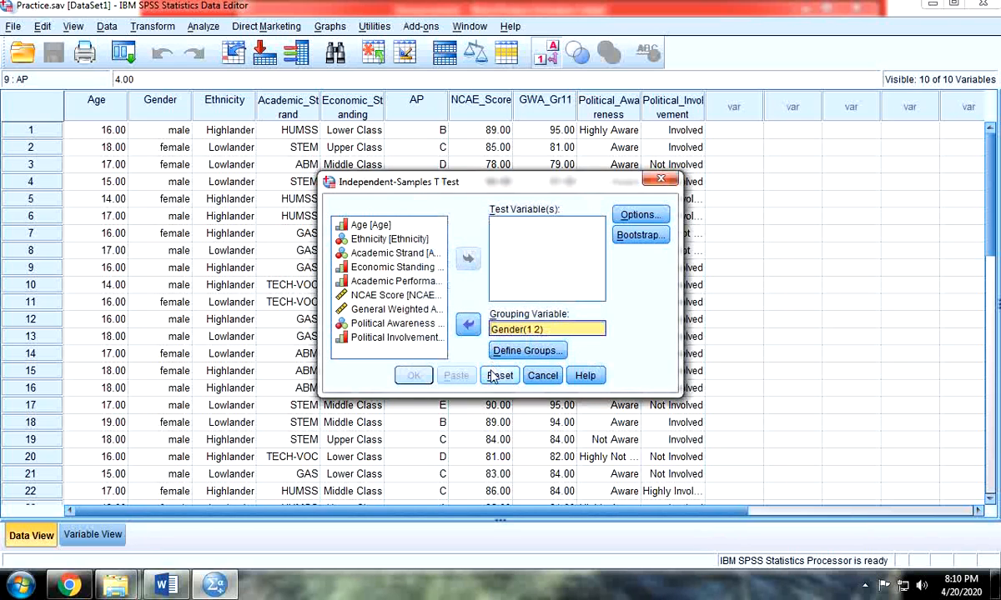
left_click(660, 178)
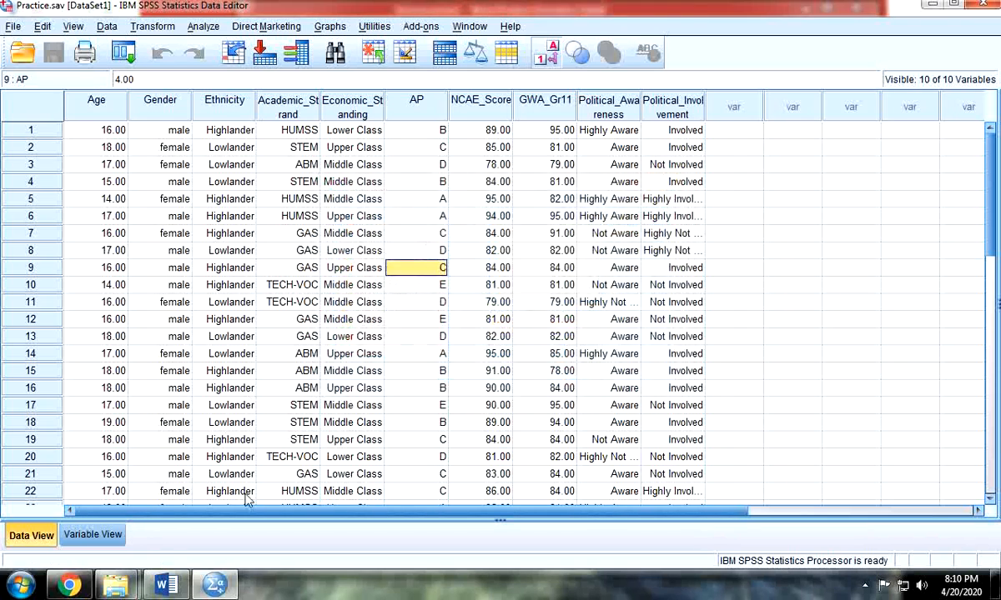
Step: Check the value labels assigned to the Gender variable, and return to the case data
left_click(96, 536)
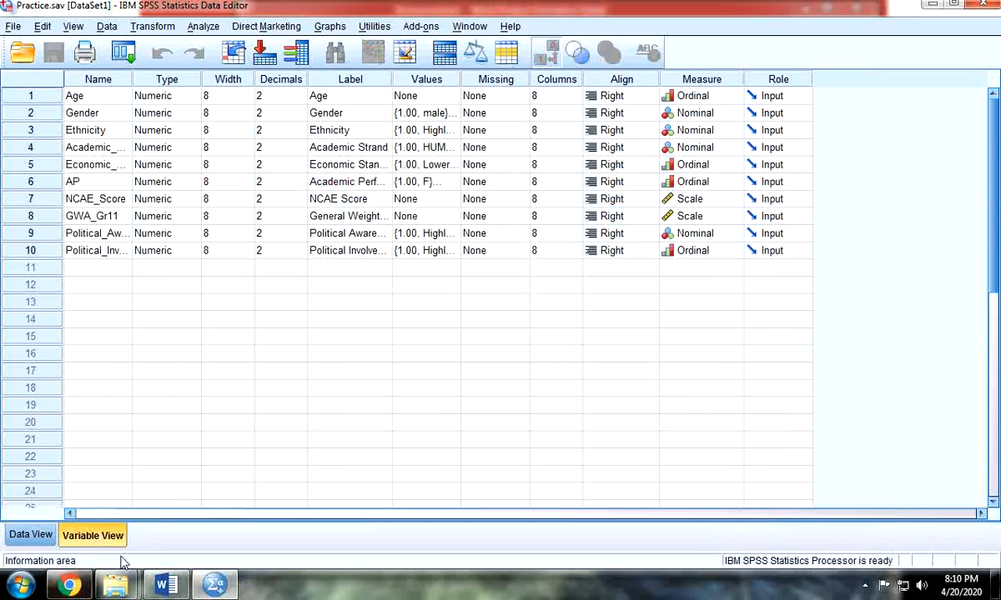
left_click(423, 118)
left_click(450, 113)
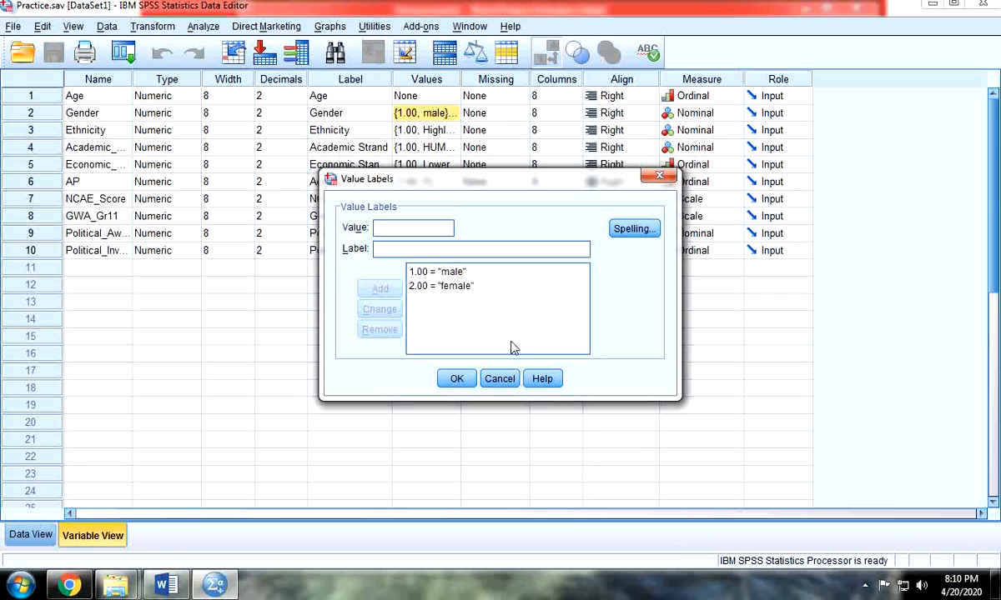
left_click(505, 380)
left_click(31, 534)
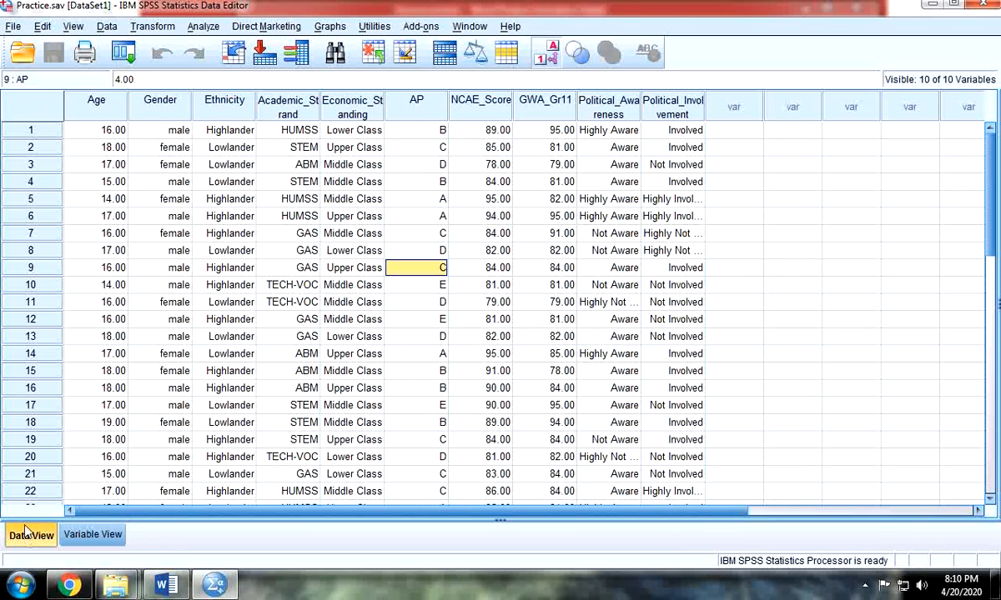
Step: Start an Independent-Samples T Test with Gender as the grouping variable
left_click(207, 26)
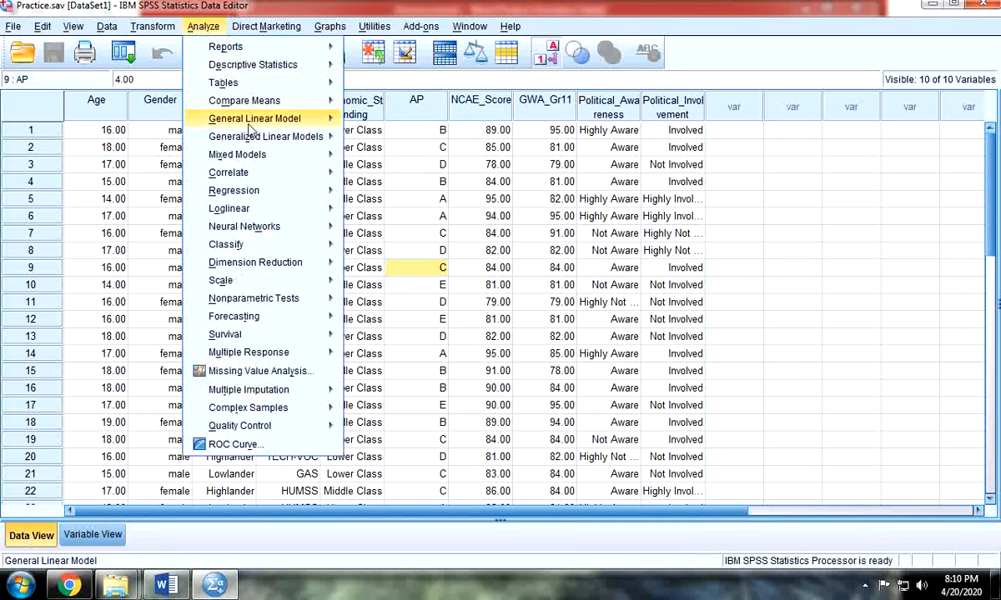
mouse_move(261, 99)
left_click(384, 142)
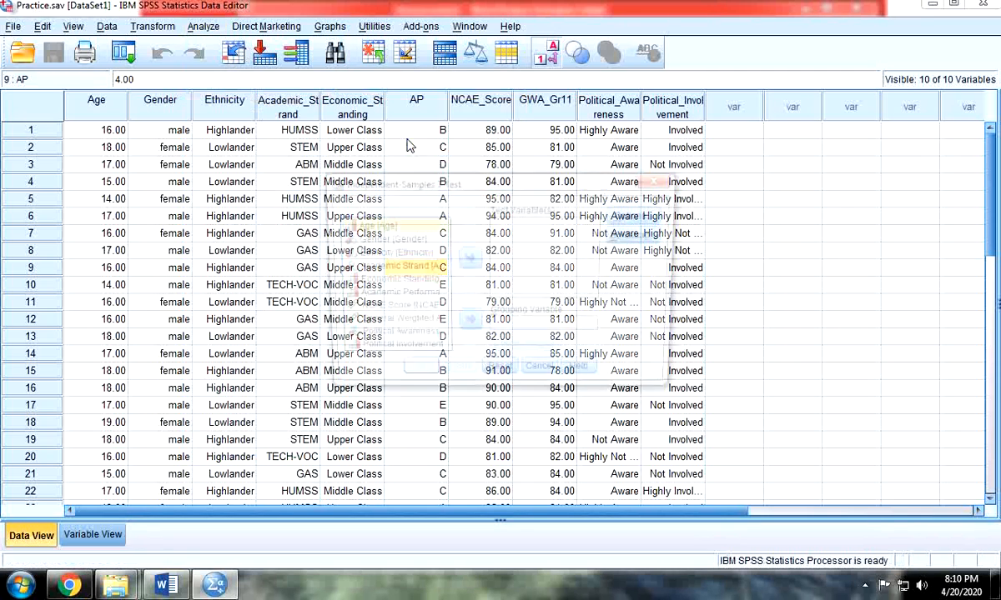
left_click(467, 326)
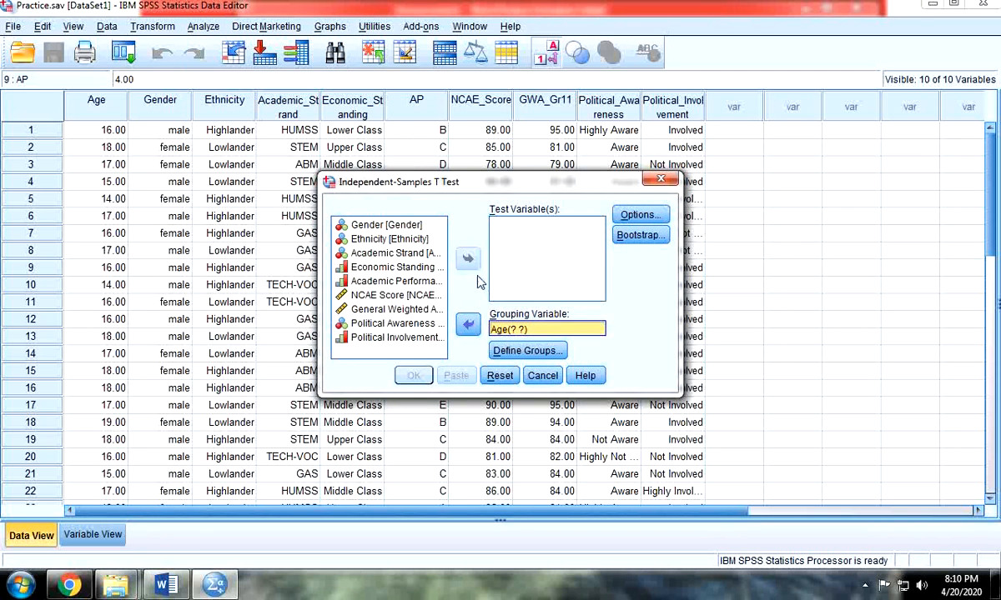
left_click(467, 326)
left_click(385, 238)
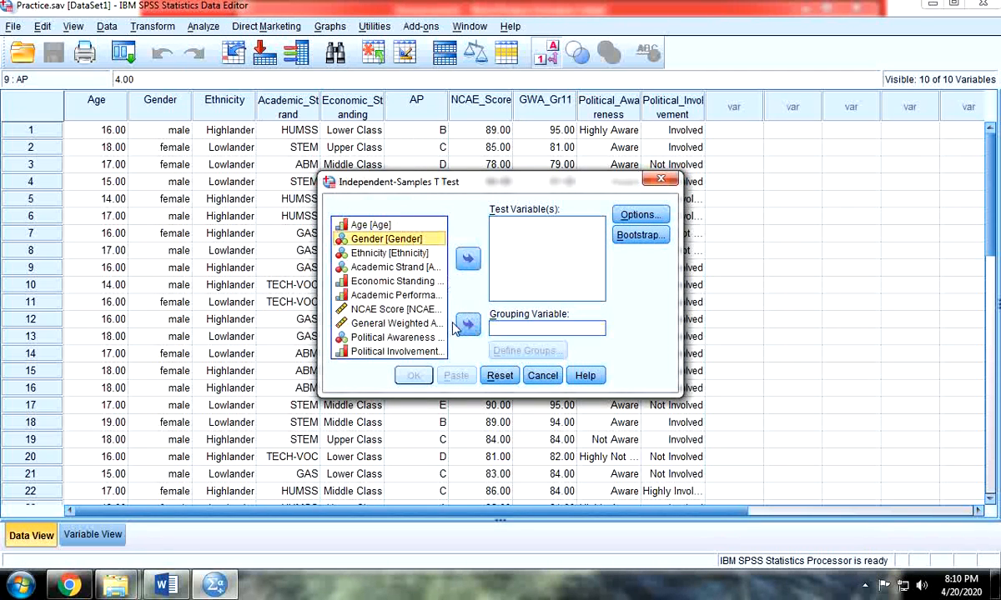
left_click(467, 324)
Step: Define the Gender groups with value 1 for Group 1 and value 2 for Group 2
left_click(517, 350)
type("1")
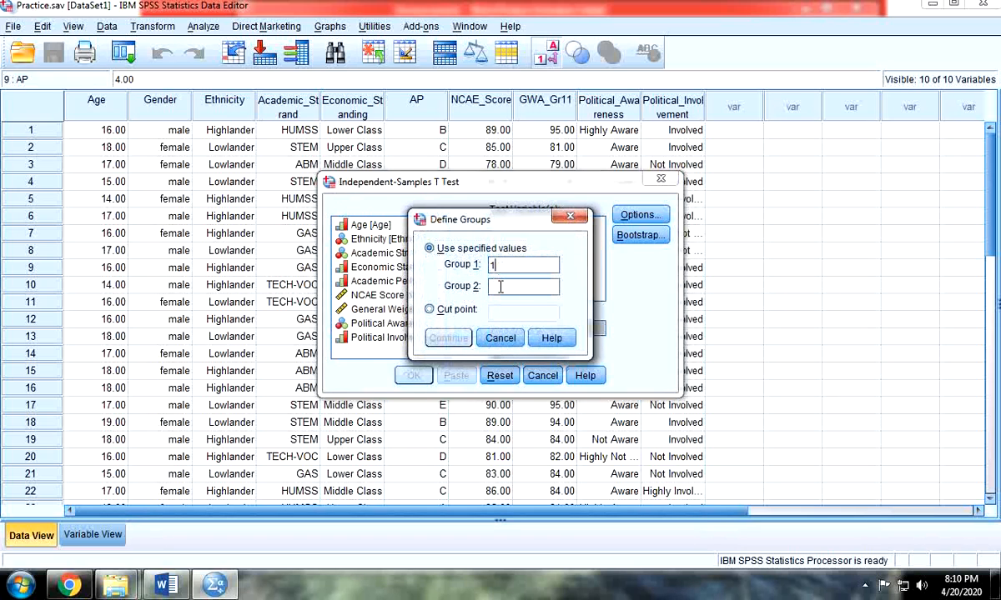
key("Tab")
type("2")
left_click(450, 337)
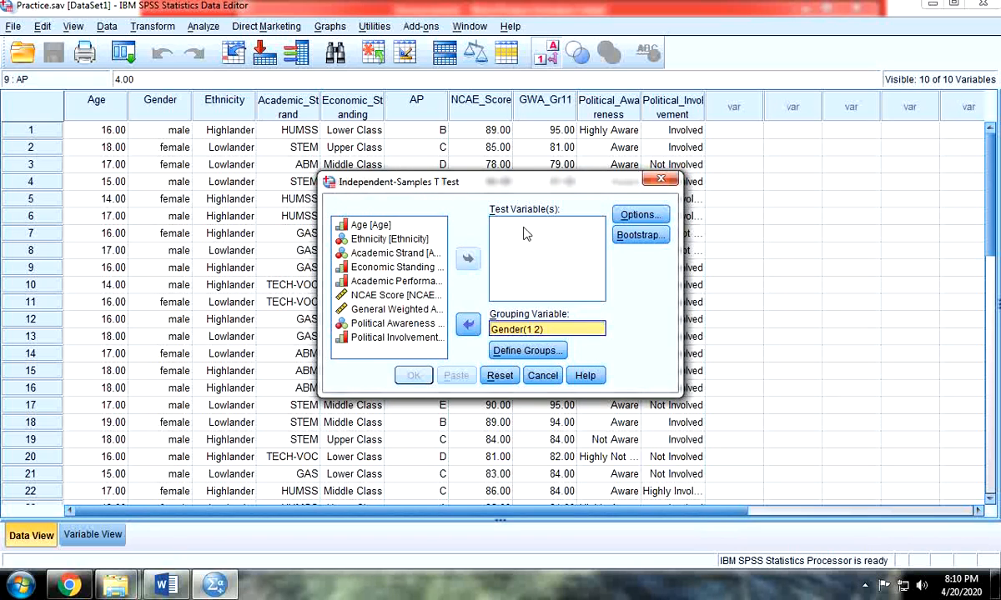
Step: Add NCAE Score as the test variable and run the t test with the default options
left_click(376, 295)
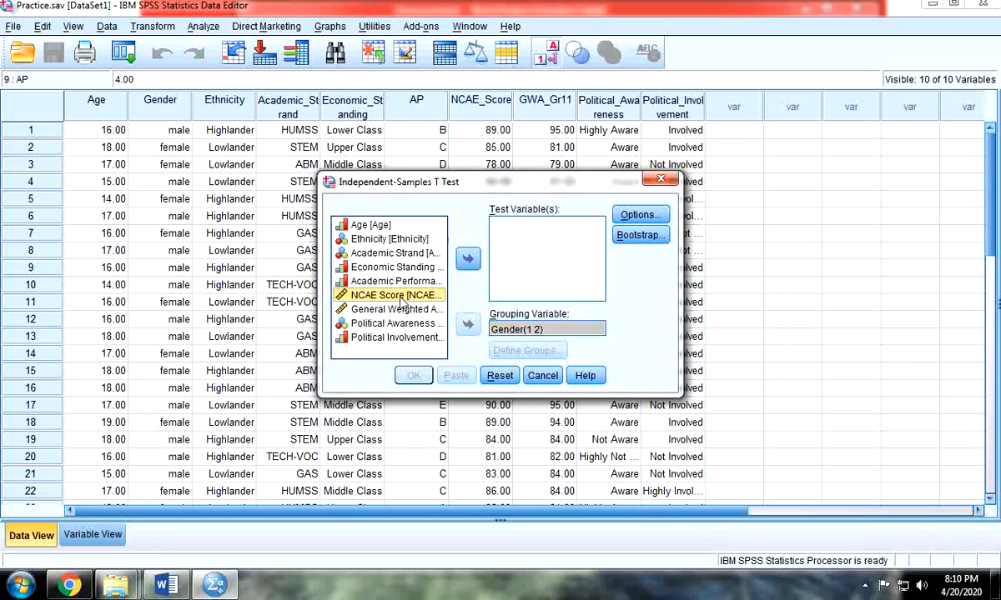
left_click(468, 258)
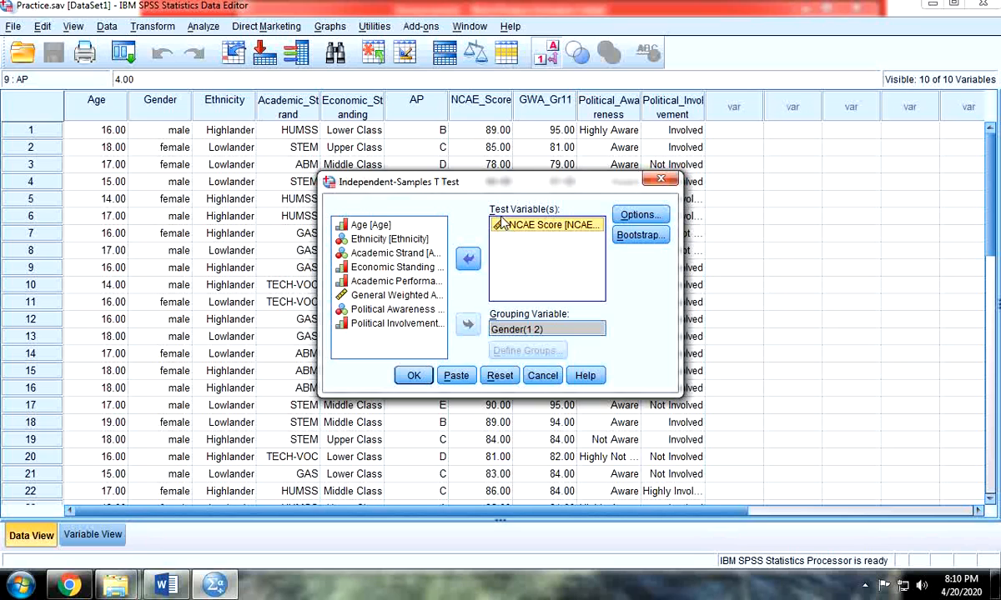
left_click(638, 216)
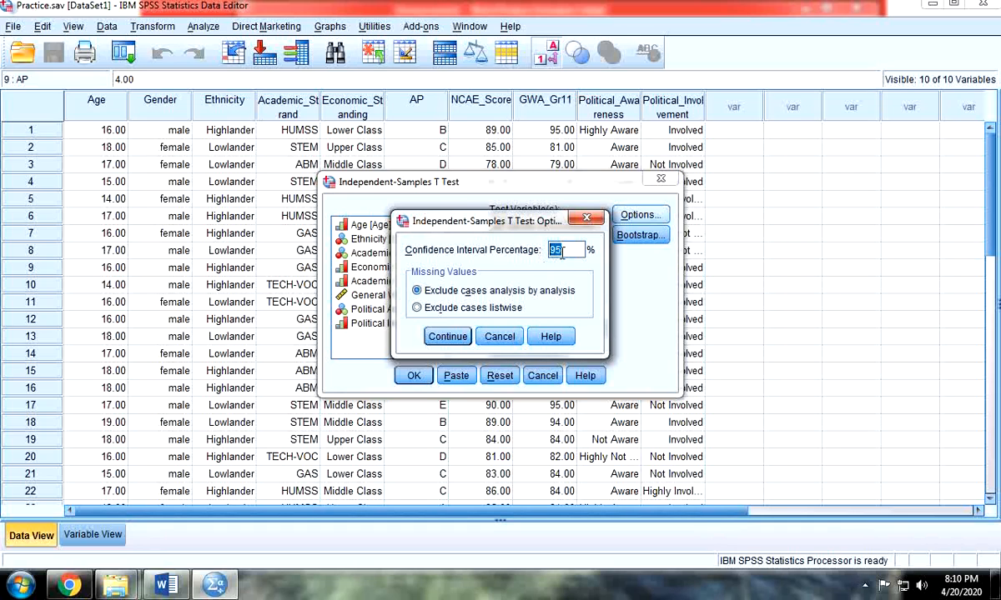
left_click(500, 336)
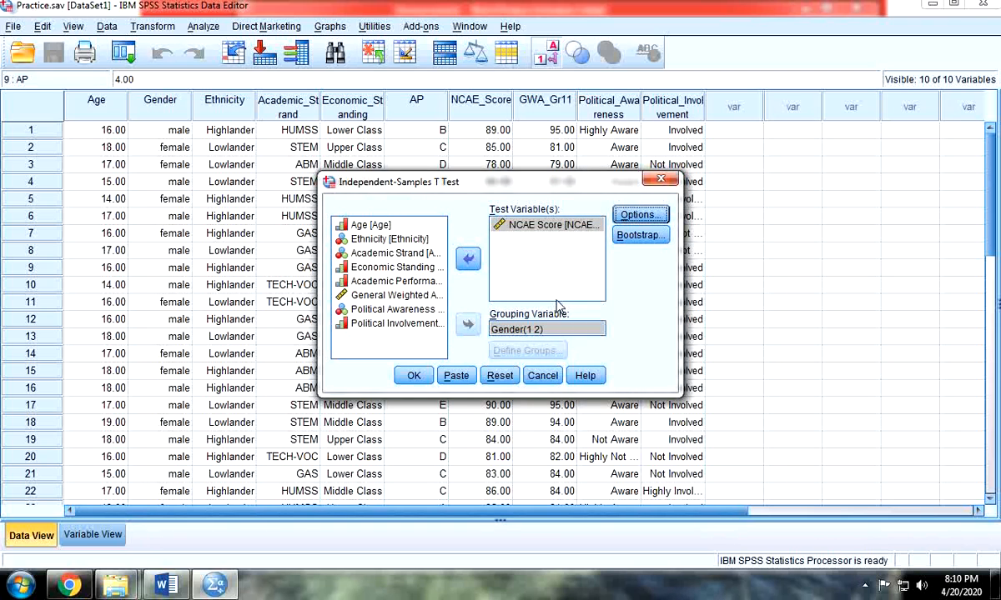
left_click(412, 377)
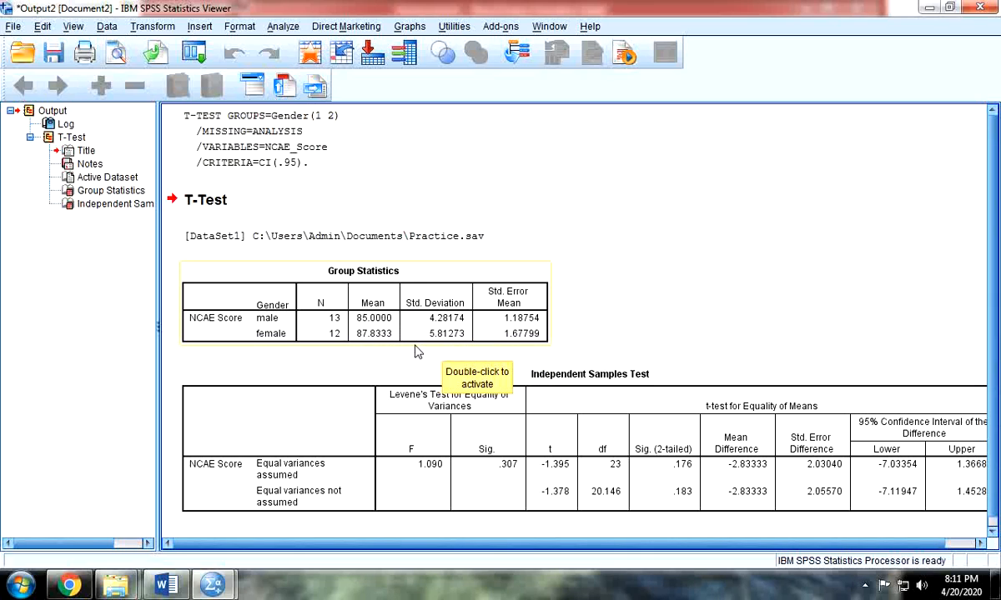
Step: Examine the Group Statistics and Independent Samples Test tables for NCAE Score, including Levene's test and the two-tailed significance, dismissing any system prompt
scroll(417, 352, "down", 1)
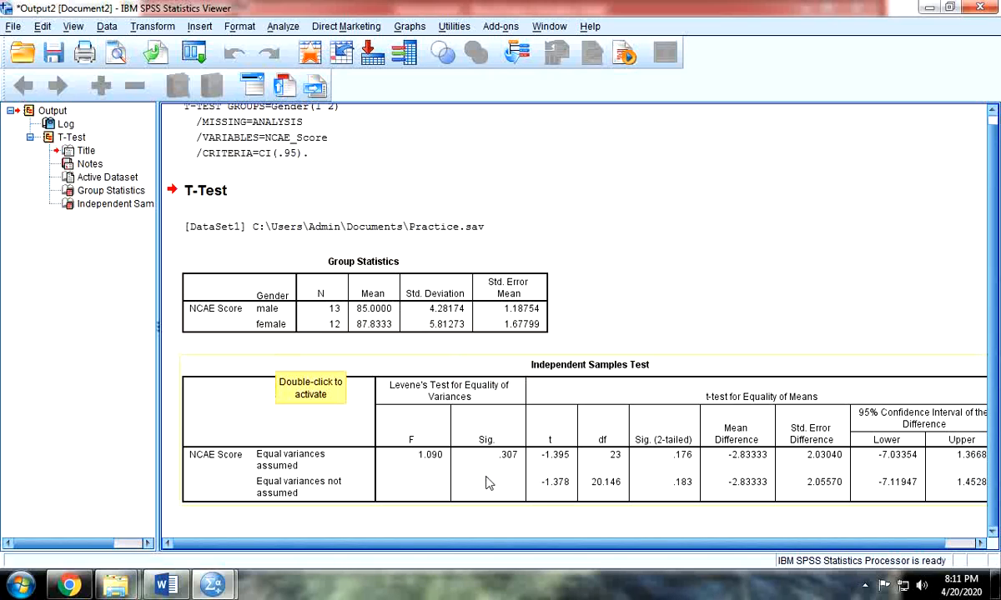
scroll(546, 524, "right", 2)
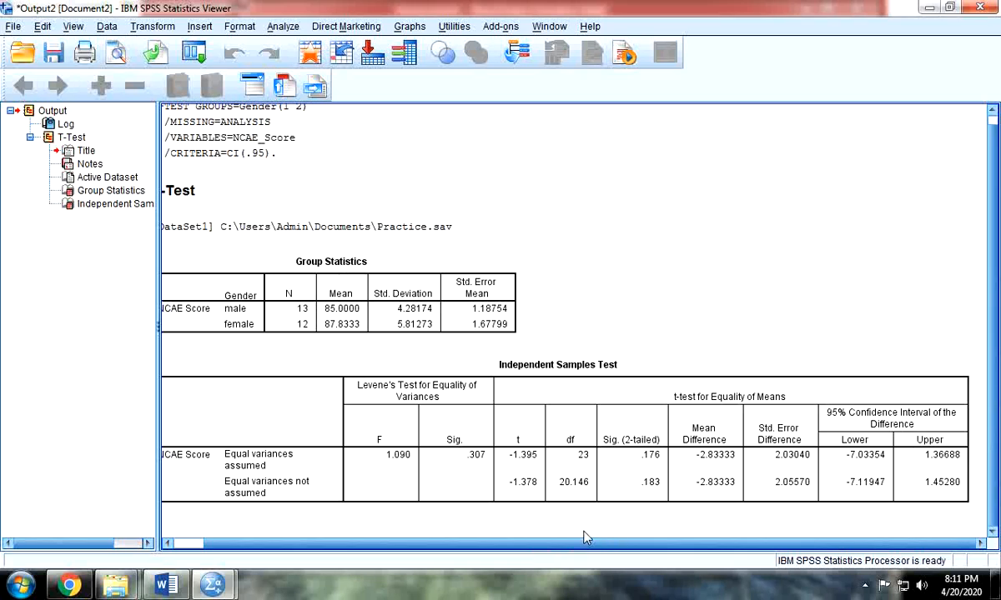
scroll(503, 543, "left", 2)
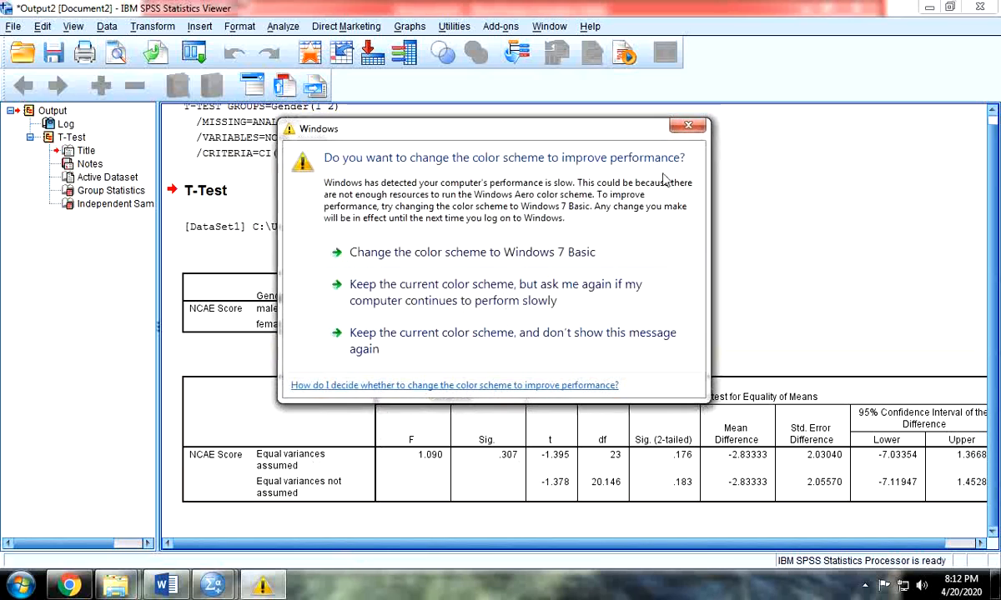
left_click(686, 129)
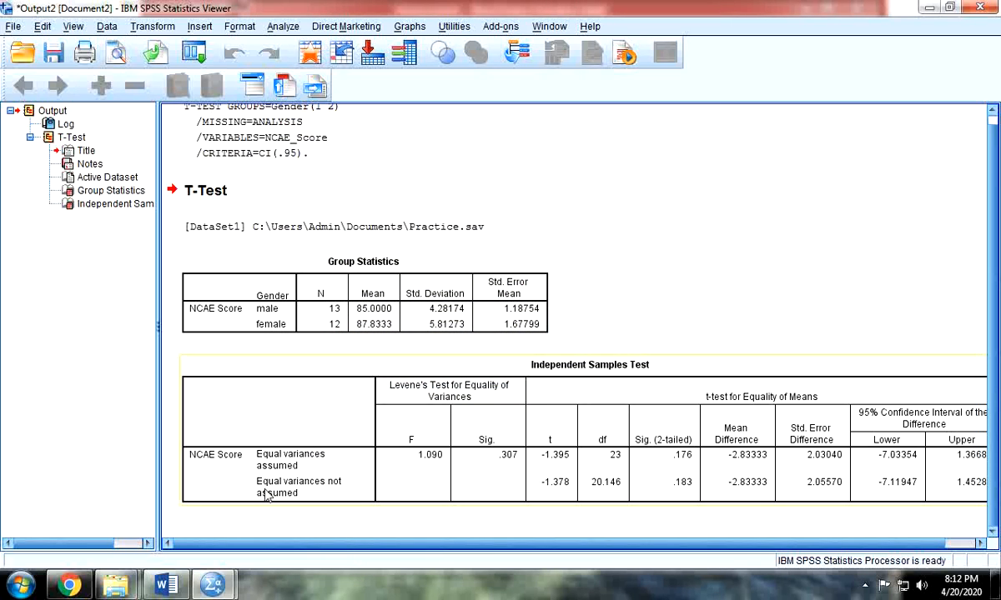
scroll(645, 492, "right", 2)
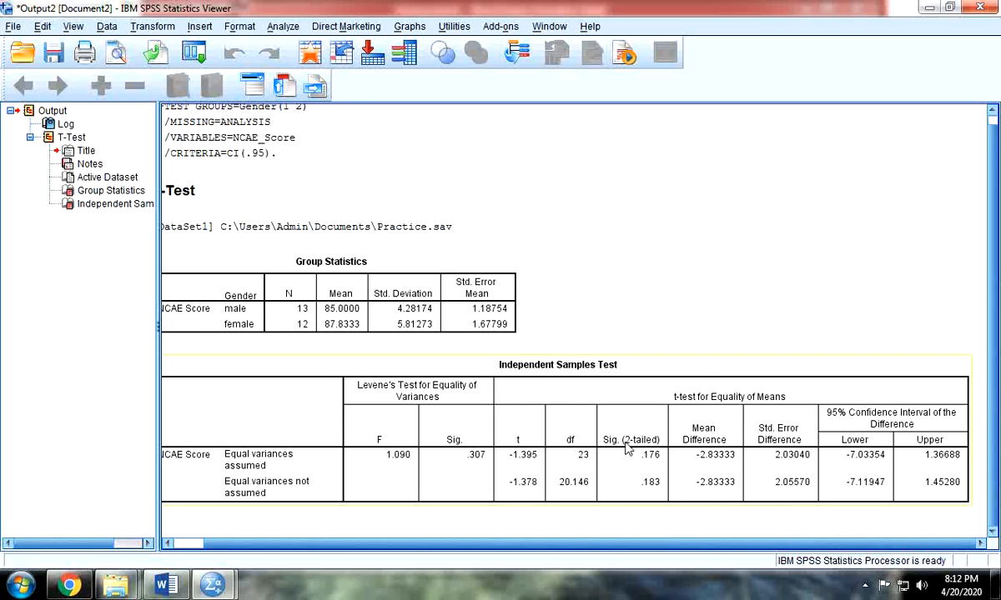
left_click(655, 492)
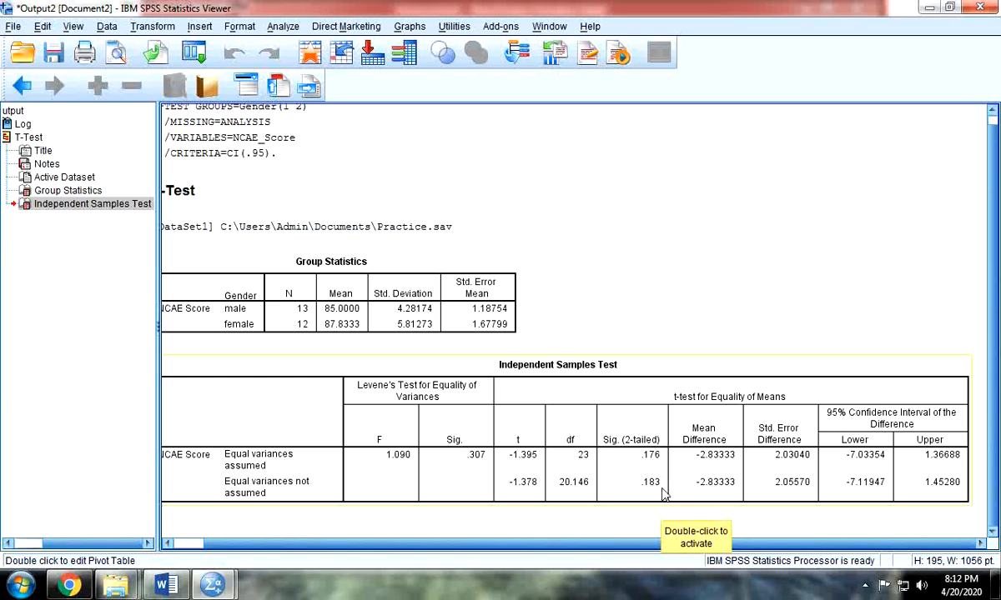
left_click_drag(528, 543, 490, 545)
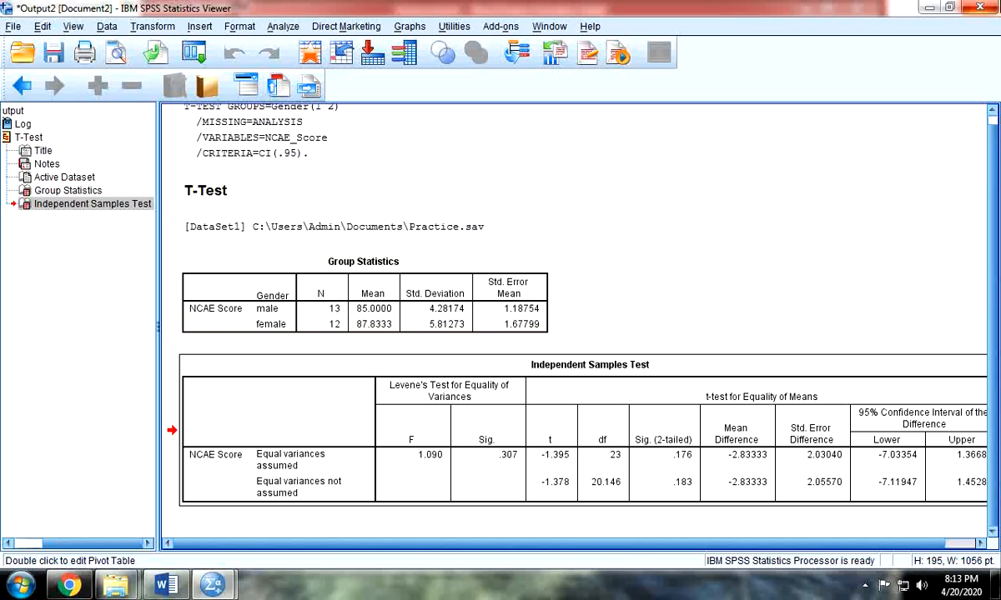
Step: Close the t-test output document
left_click(990, 7)
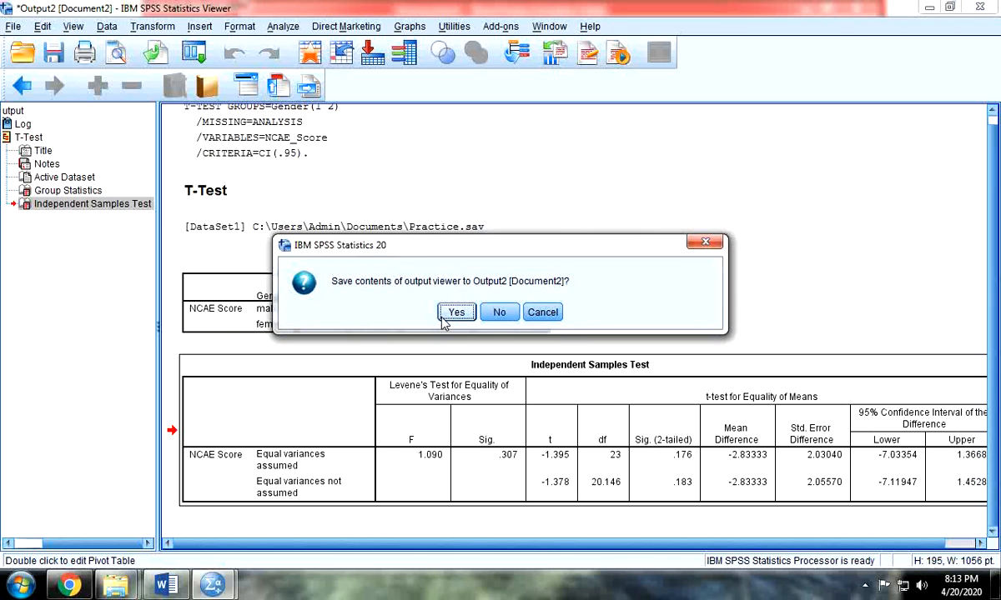